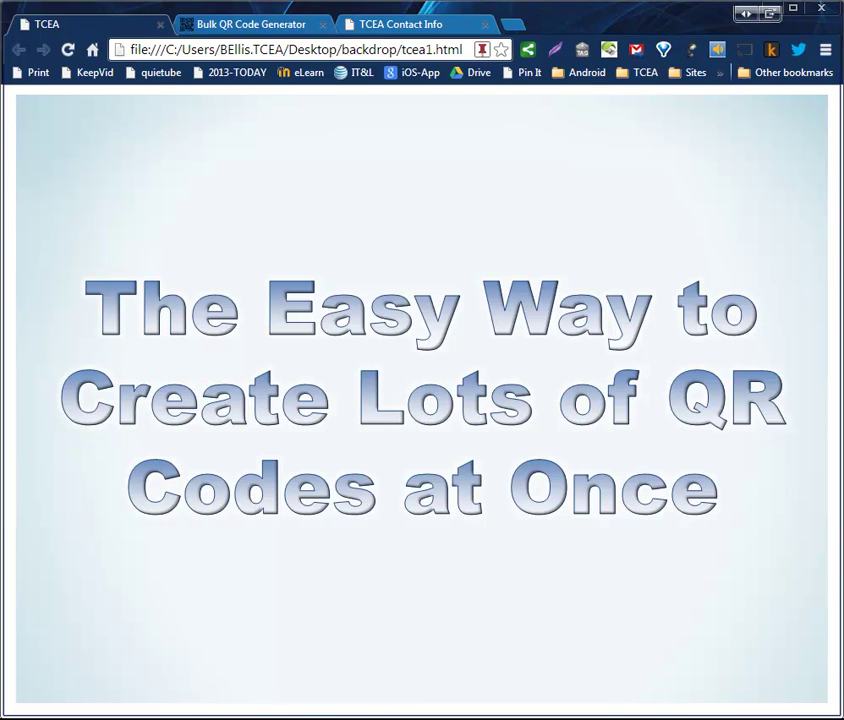
- Go to the Bulk QR Code Generator page and place the cursor in the empty QR Code(s) box
left_click(249, 30)
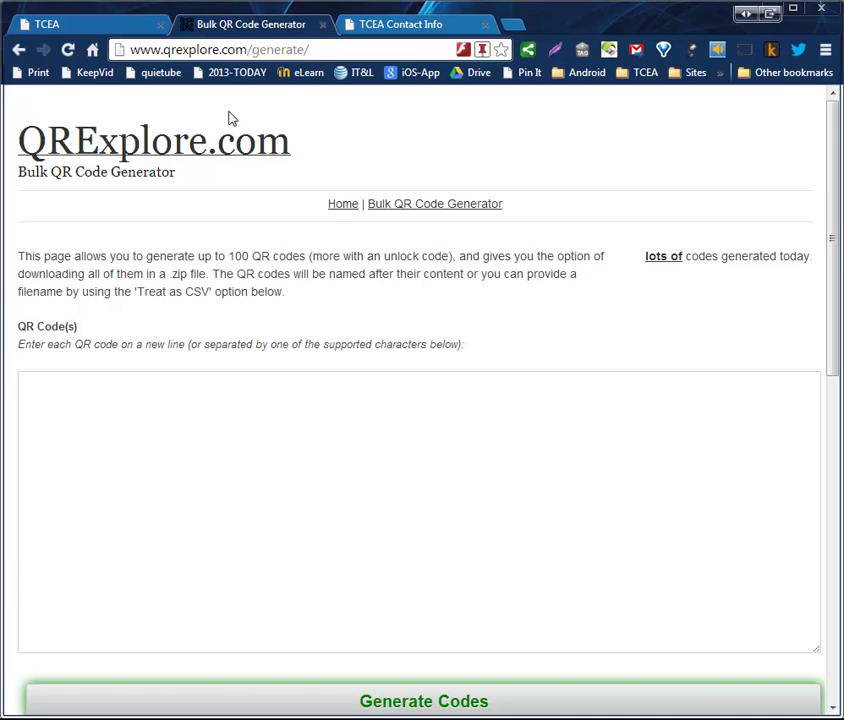
left_click(43, 410)
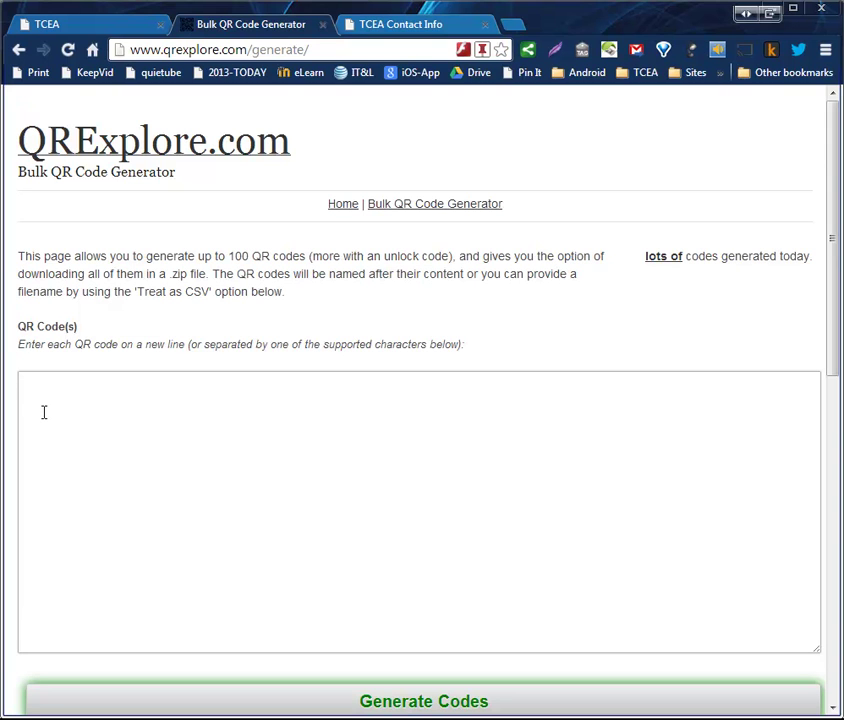
key("ctrl+v")
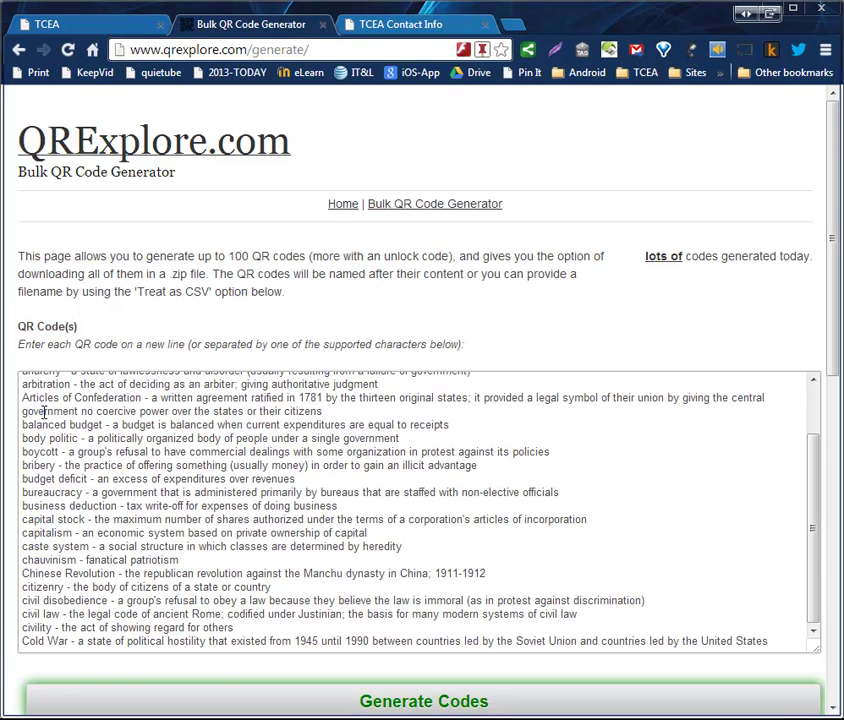
scroll(528, 529, "up", 2)
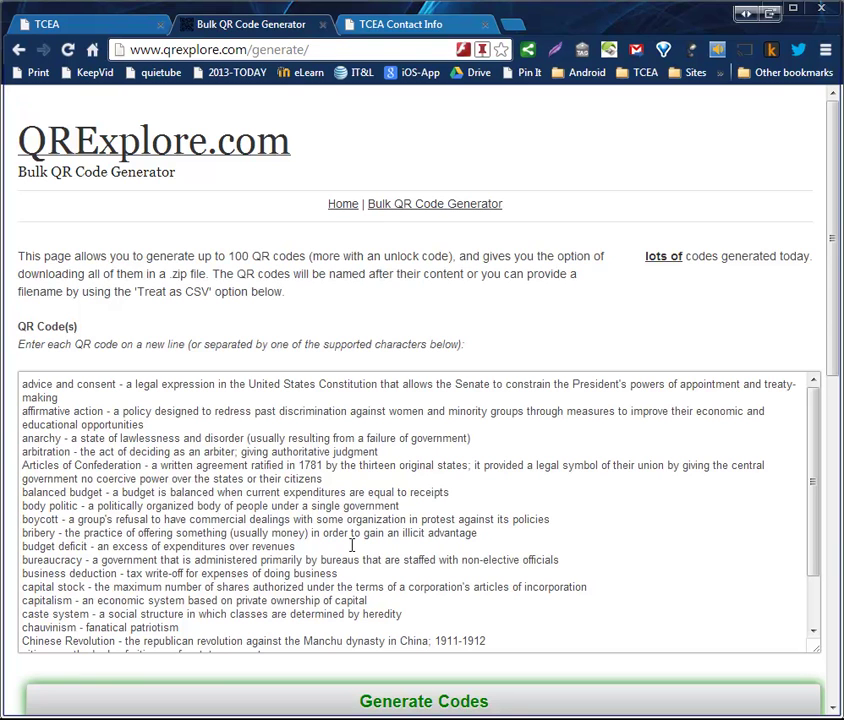
left_click(68, 399)
left_click_drag(68, 399, 22, 385)
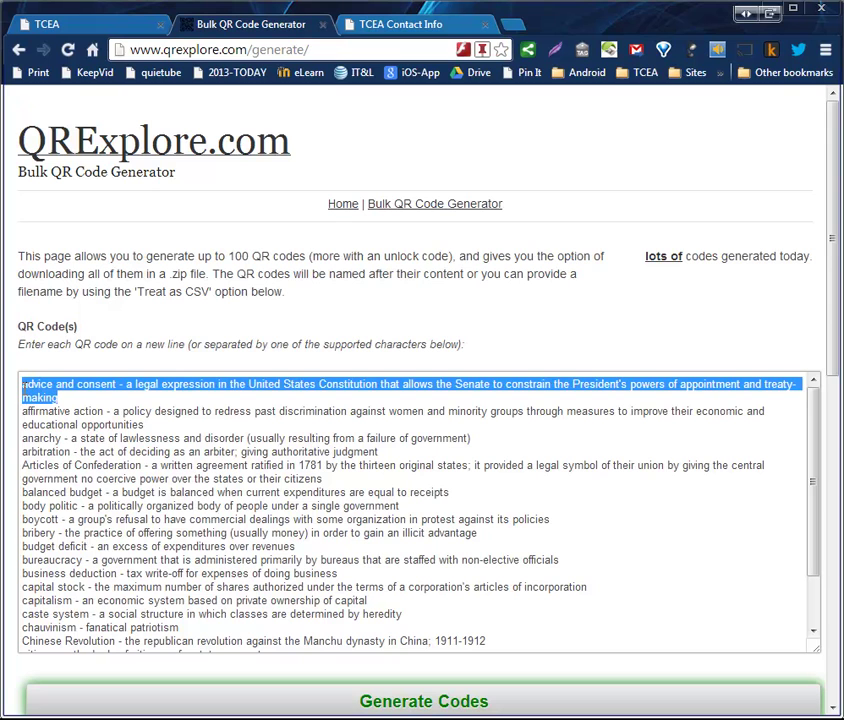
left_click_drag(195, 424, 17, 412)
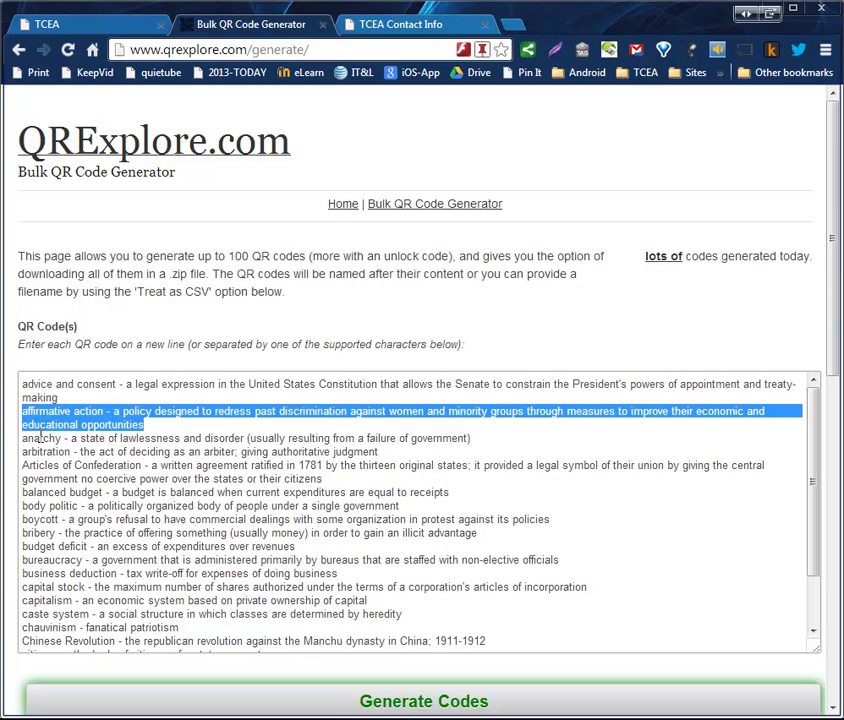
double_click(46, 438)
triple_click(44, 438)
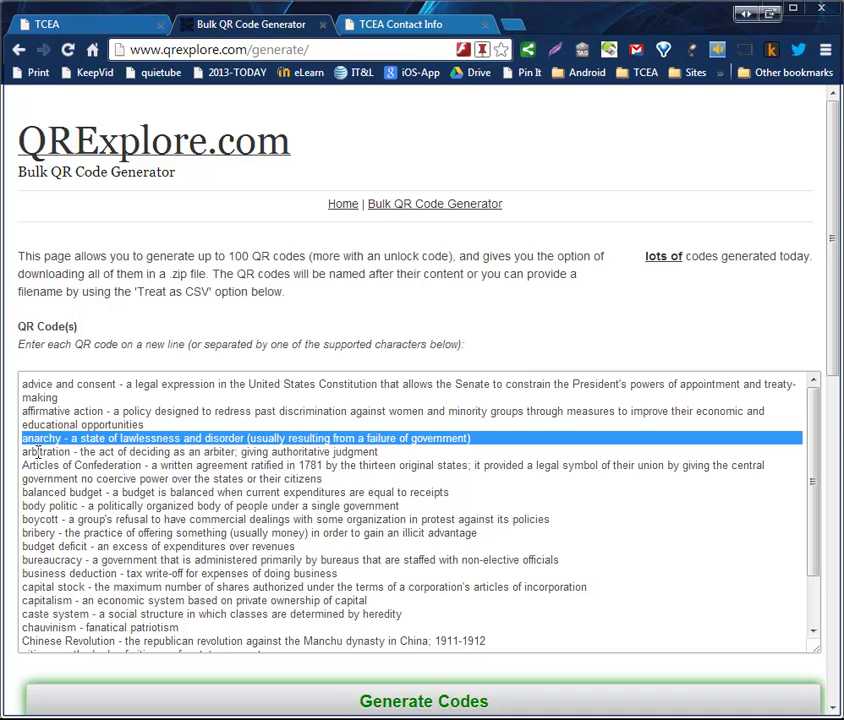
double_click(38, 452)
triple_click(38, 452)
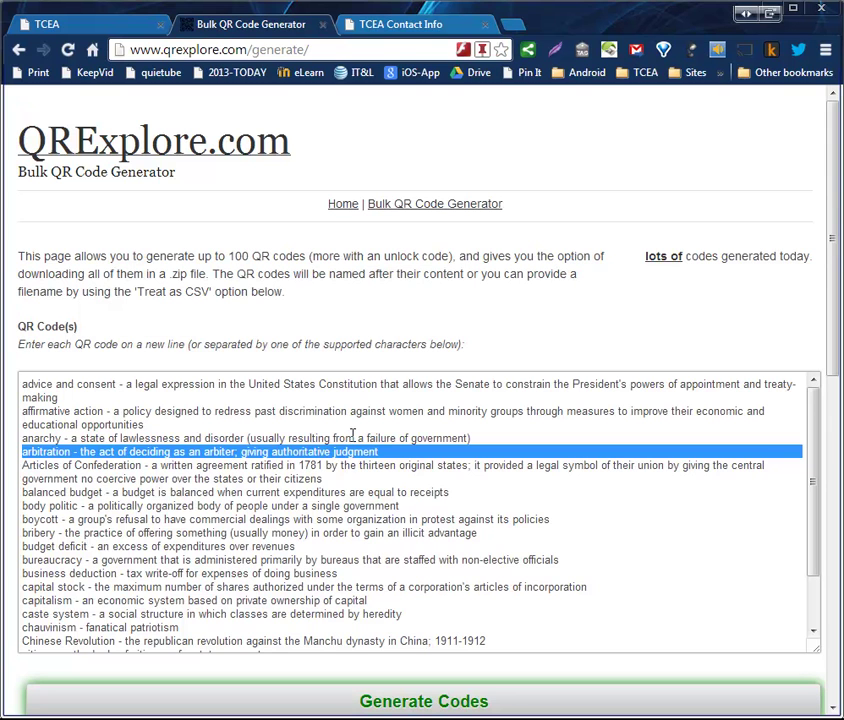
left_click_drag(351, 424, 803, 660)
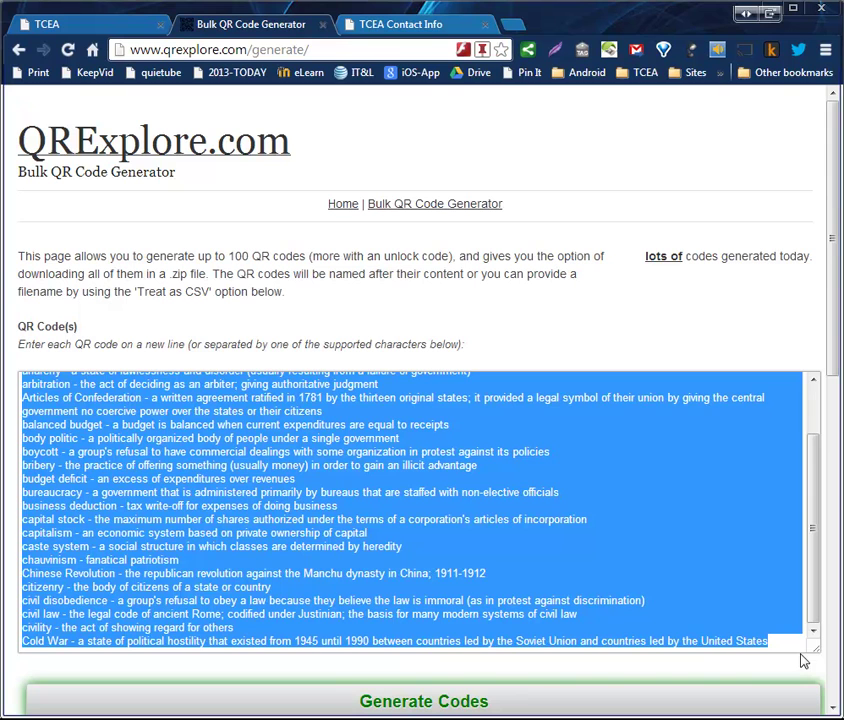
left_click(600, 527)
scroll(600, 527, "up", 2)
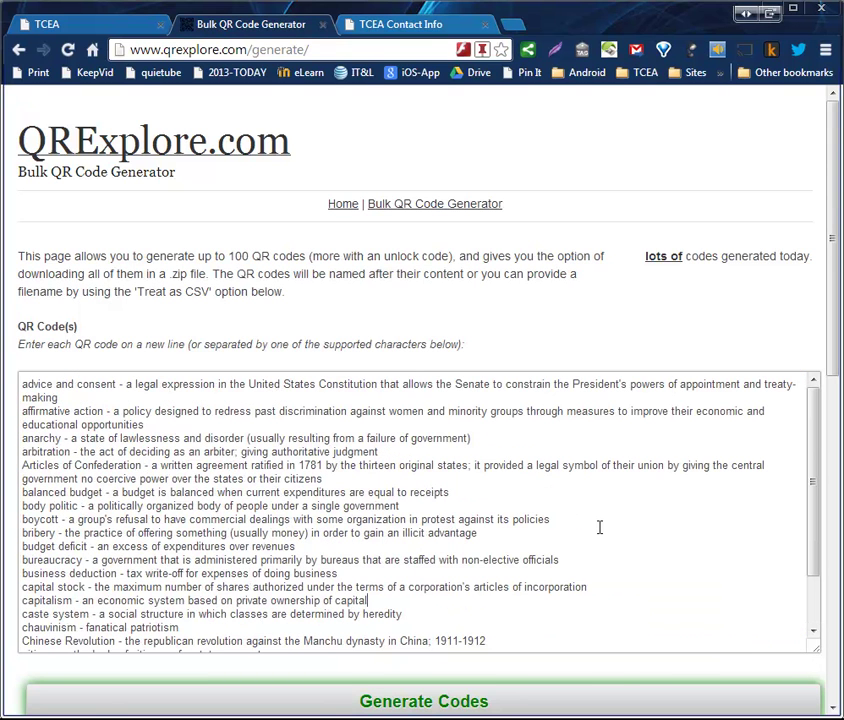
- Generate the 22 vocabulary QR codes, then return to the entry form with the list intact
left_click(428, 703)
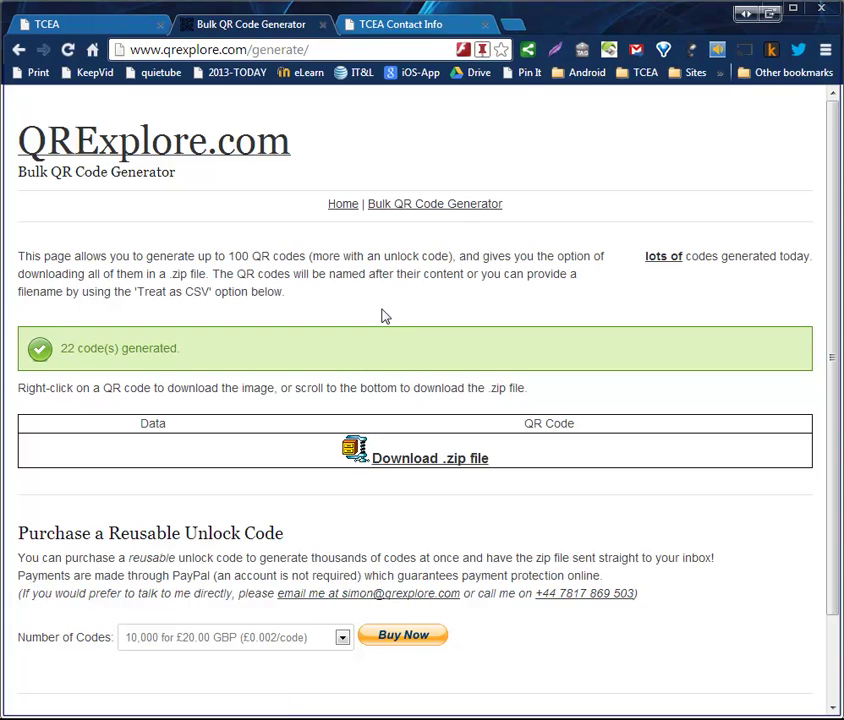
key("BackSpace")
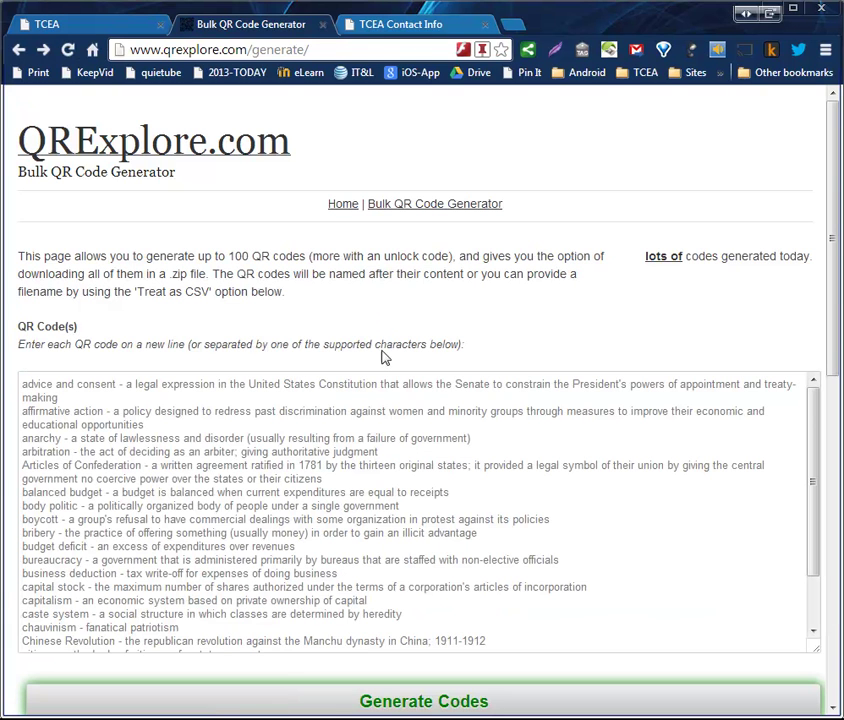
- Delete every entry from anarchy onward, then generate codes for advice and consent and affirmative action
left_click_drag(492, 437, 780, 648)
key("BackSpace")
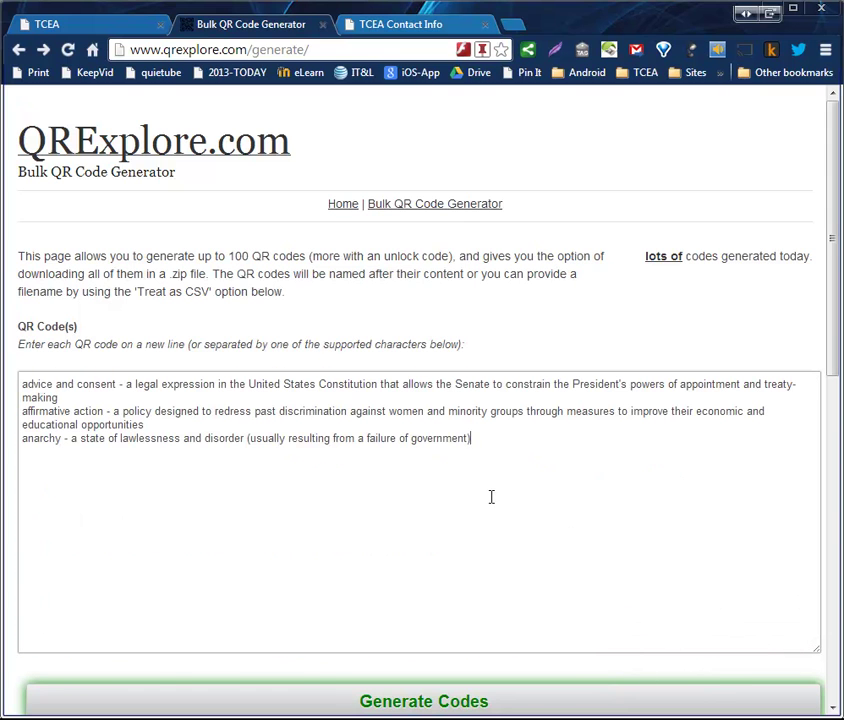
left_click_drag(465, 422, 484, 437)
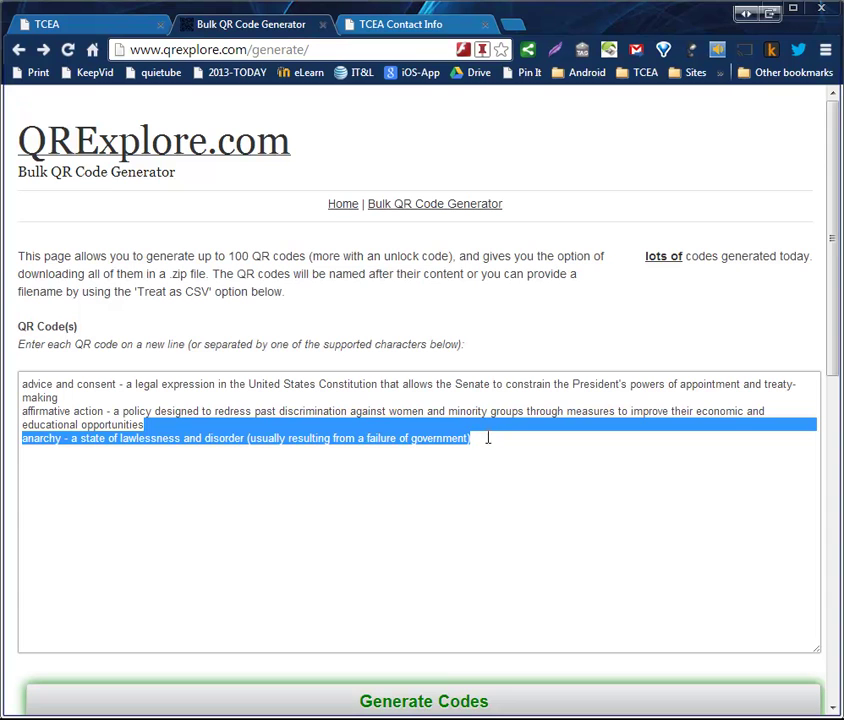
key("BackSpace")
left_click(448, 701)
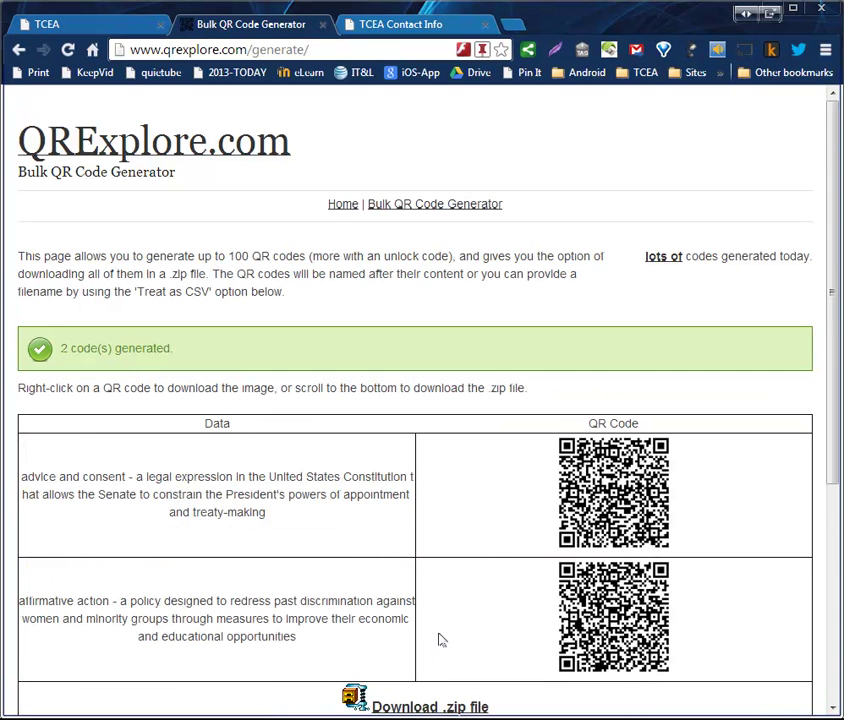
scroll(500, 516, "down", 3)
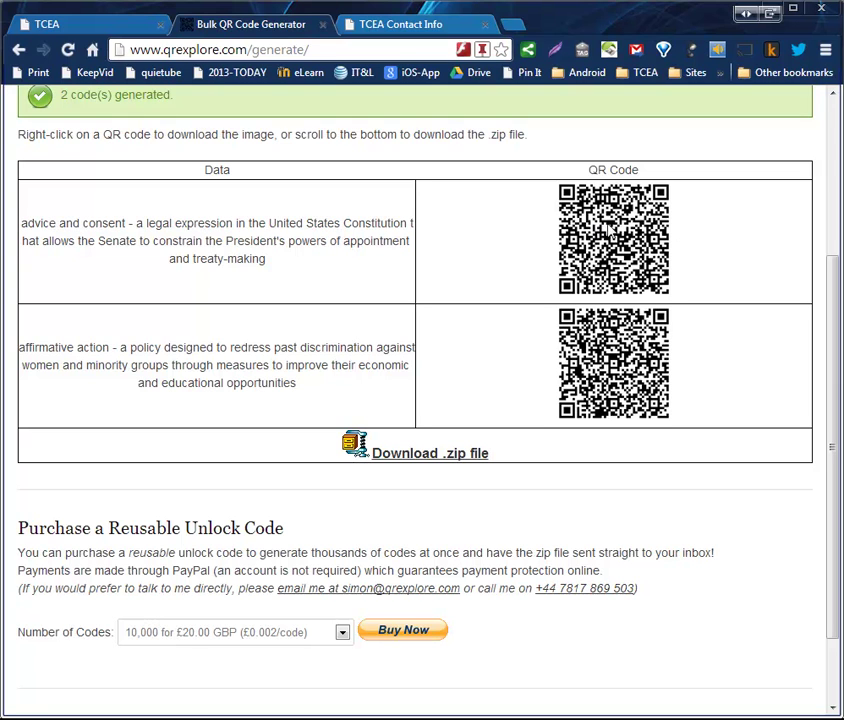
right_click(599, 232)
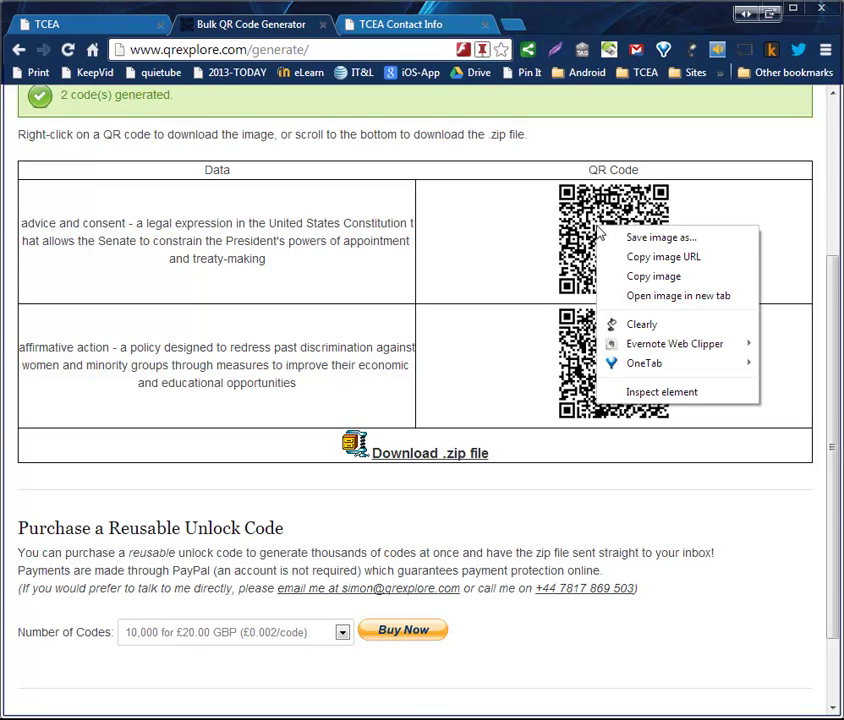
left_click(652, 245)
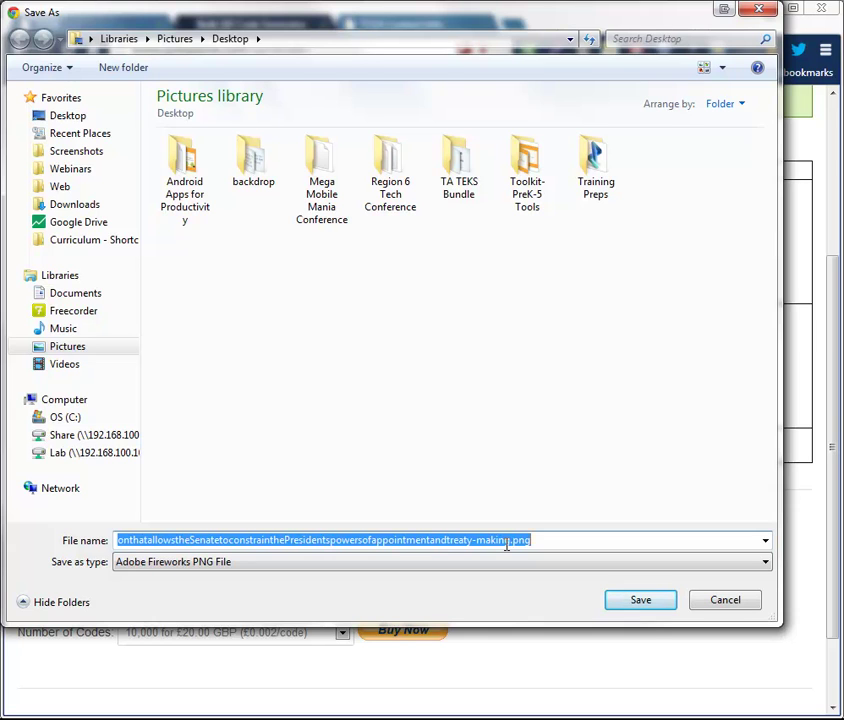
left_click(724, 600)
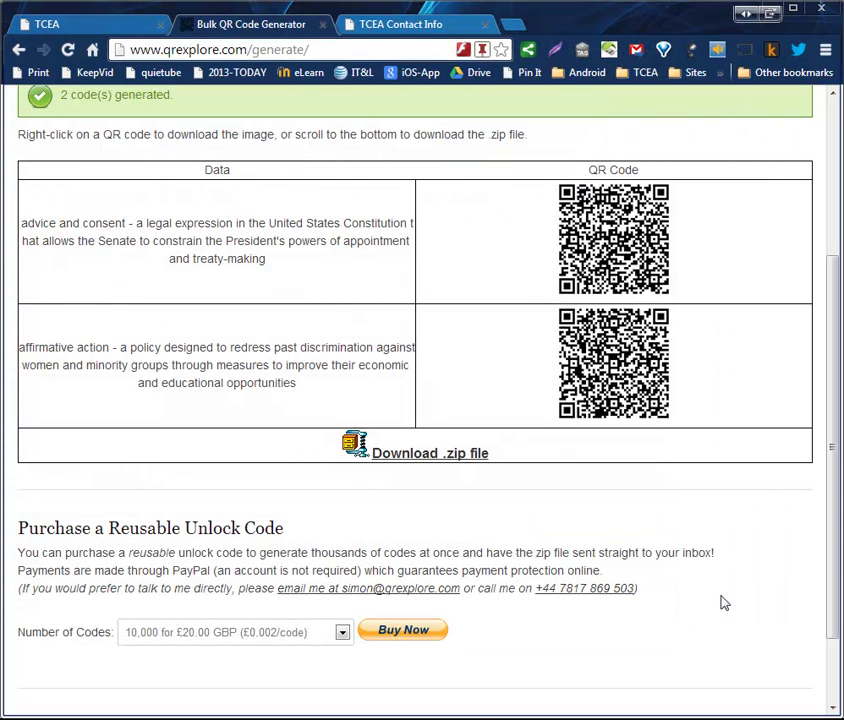
scroll(558, 518, "up", 3)
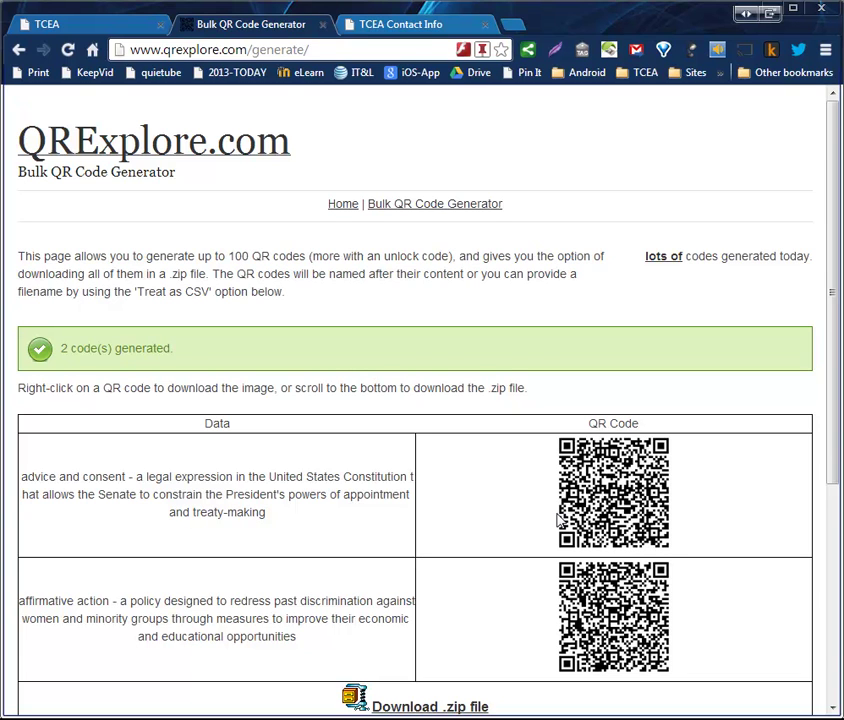
- Paste the 18 algebra equations into a fresh form, drop the trailing blank line, and generate codes
left_click(450, 207)
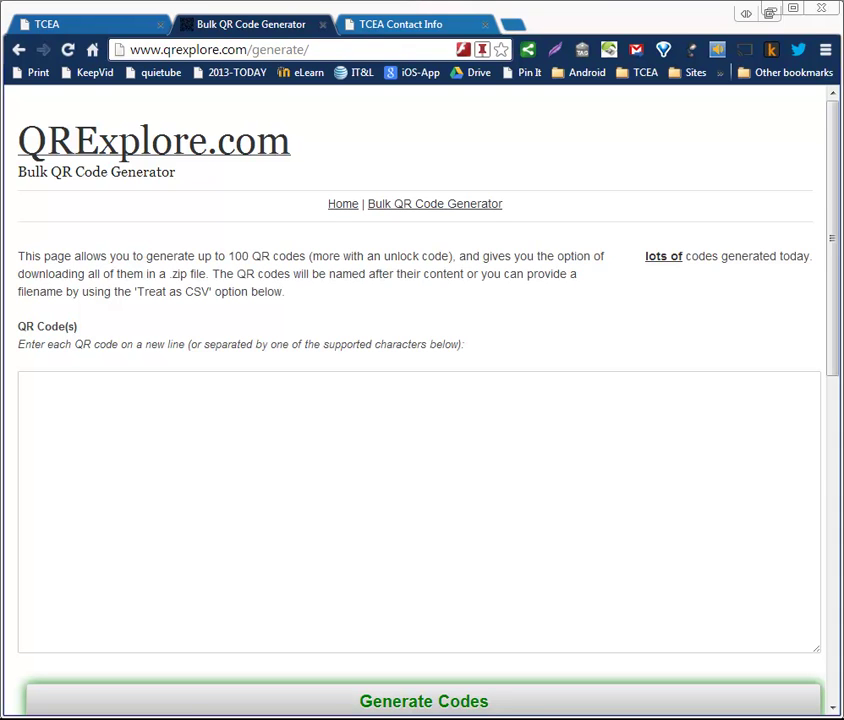
left_click(253, 408)
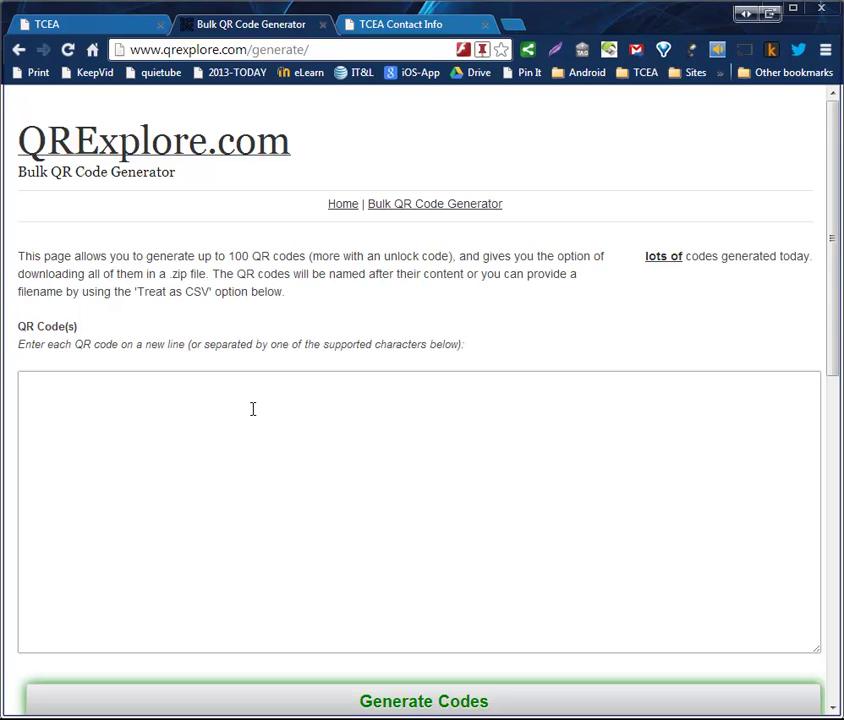
type("x - 3 = 3  x - 1 = 10  x / 4 = -1  x + 6 = - 5  x - 2 = 8  x / - 3 = 1  6x = 0  - 21 = x - 10  - 3 + 2x = - 7  2 + 7x = 72  6x + 2 = 8  2x + 6 = 18  2x + 3 = 3  - 3x + 2 = - 4  8 + 4x = 28  7x - 6 = 78  5x + 8 = 58  7 + 2x = 17")
key("BackSpace")
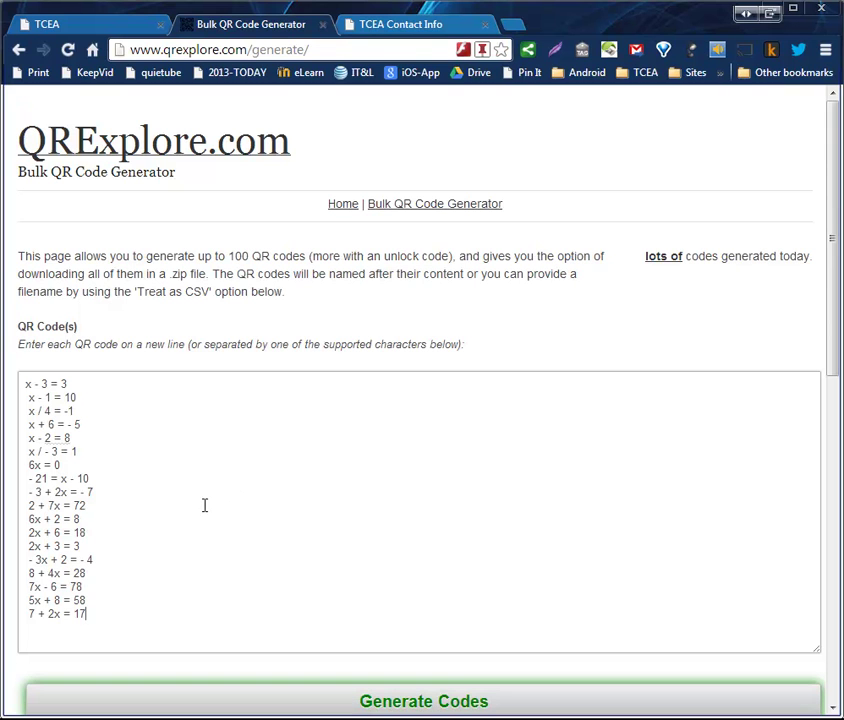
left_click(461, 707)
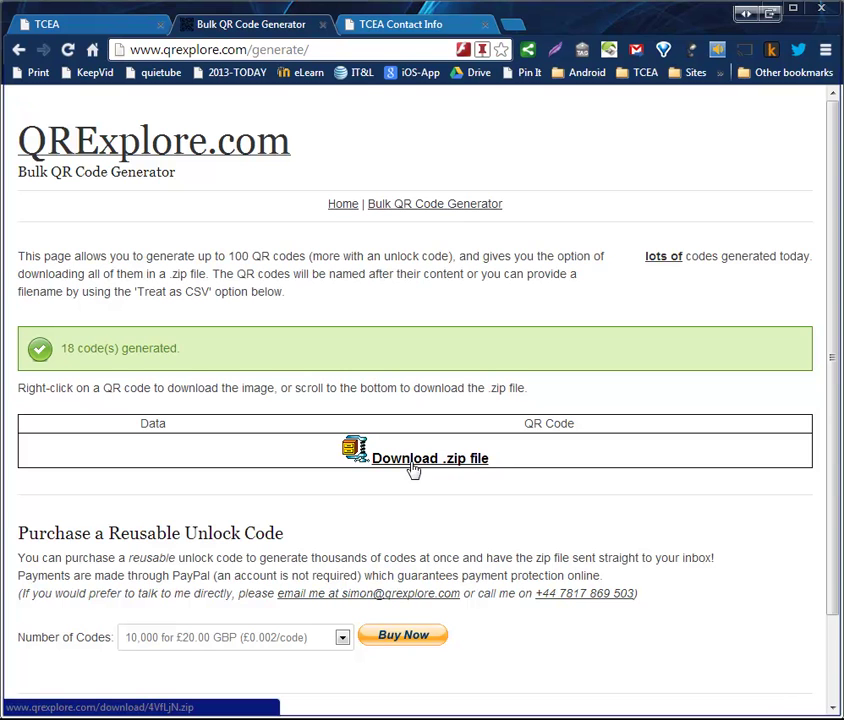
- Bring up the TCEA Contact Info tab showing the presenter's contact and social media slide
left_click(390, 25)
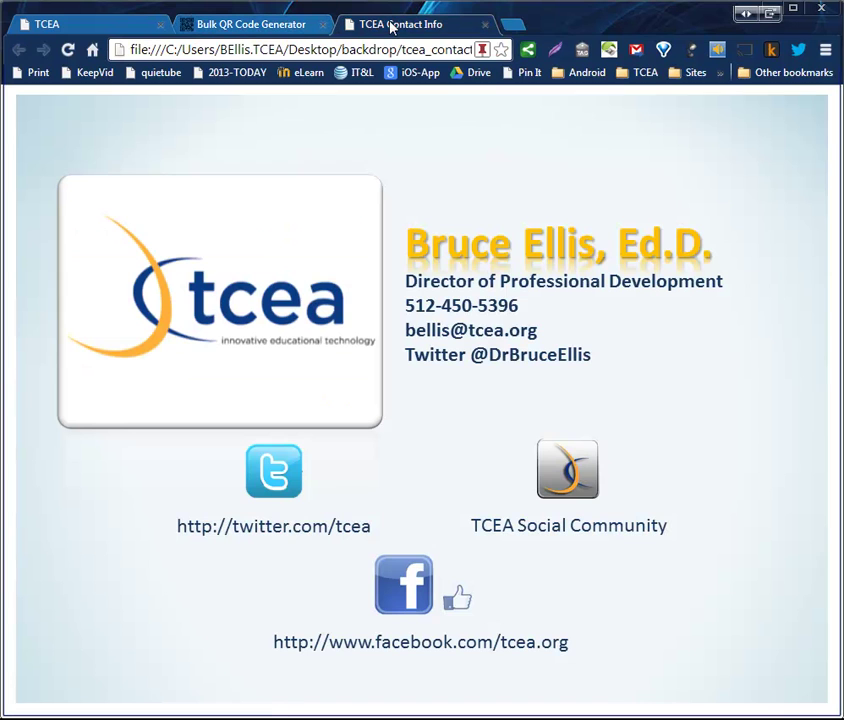